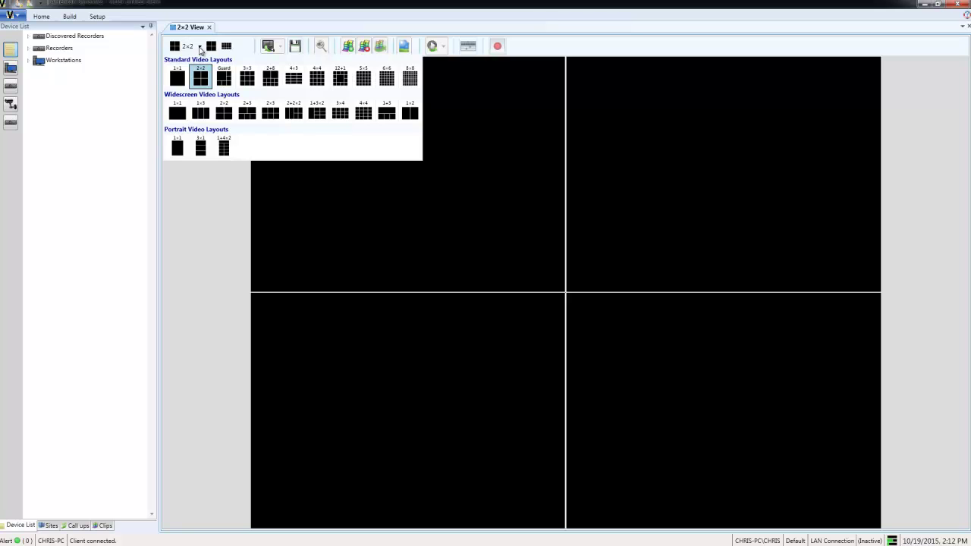
- Add a new custom video layout in the system's Video Layout Preferences and name it Guard View 1
{"action": "left_click", "coordinate": [200, 48]}
{"action": "left_click", "coordinate": [97, 16]}
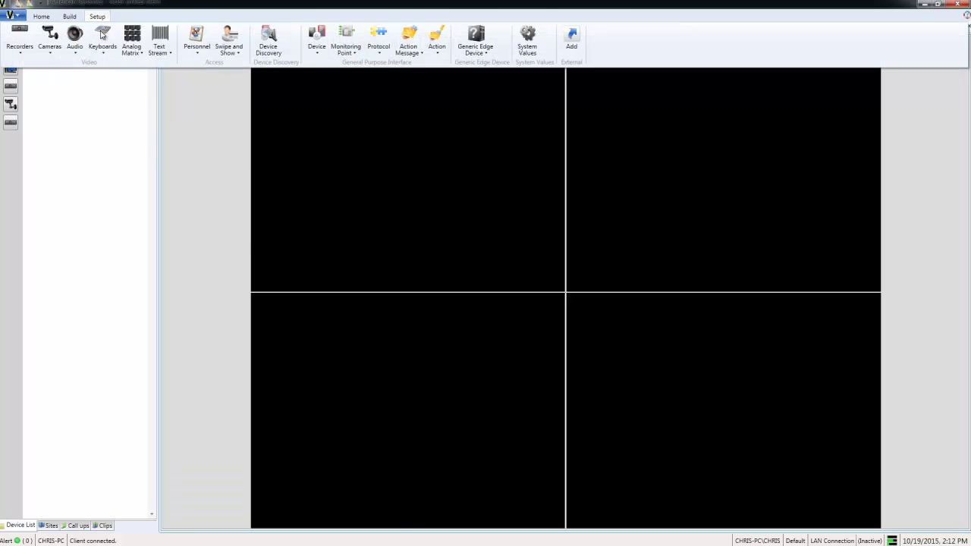
{"action": "left_click", "coordinate": [527, 38]}
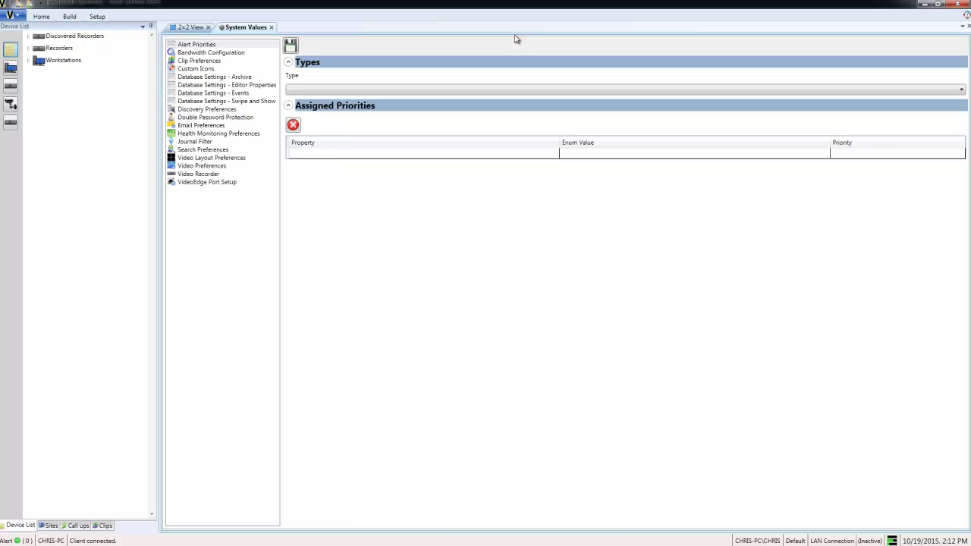
{"action": "left_click", "coordinate": [204, 158]}
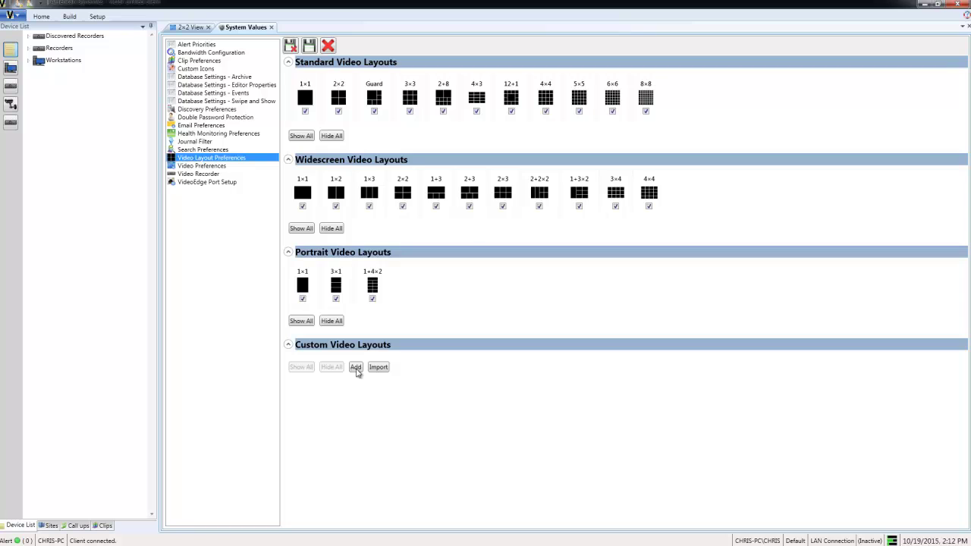
{"action": "left_click", "coordinate": [355, 367]}
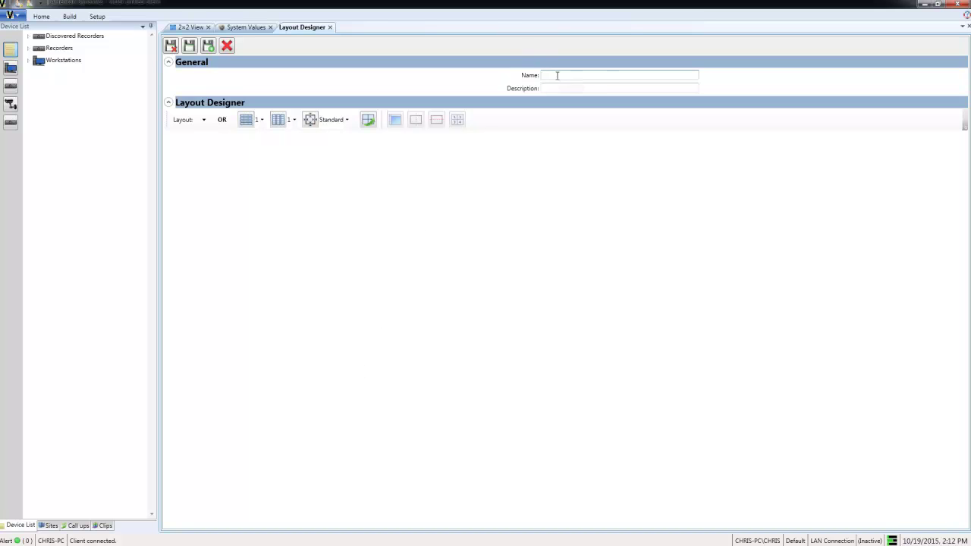
{"action": "type", "text": "Guard View 1"}
- Generate a widescreen layout grid with 5 rows and 3 columns
{"action": "left_click", "coordinate": [204, 122]}
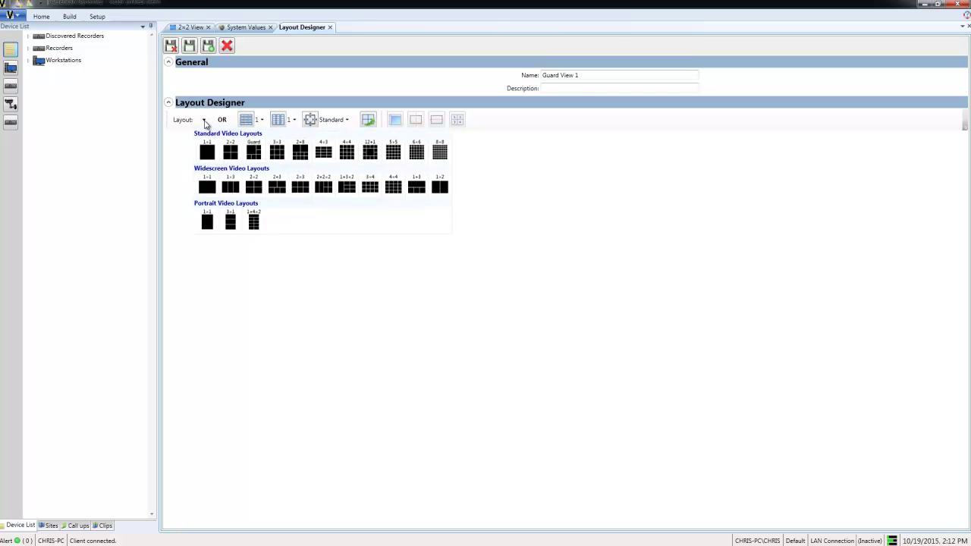
{"action": "left_click", "coordinate": [204, 122]}
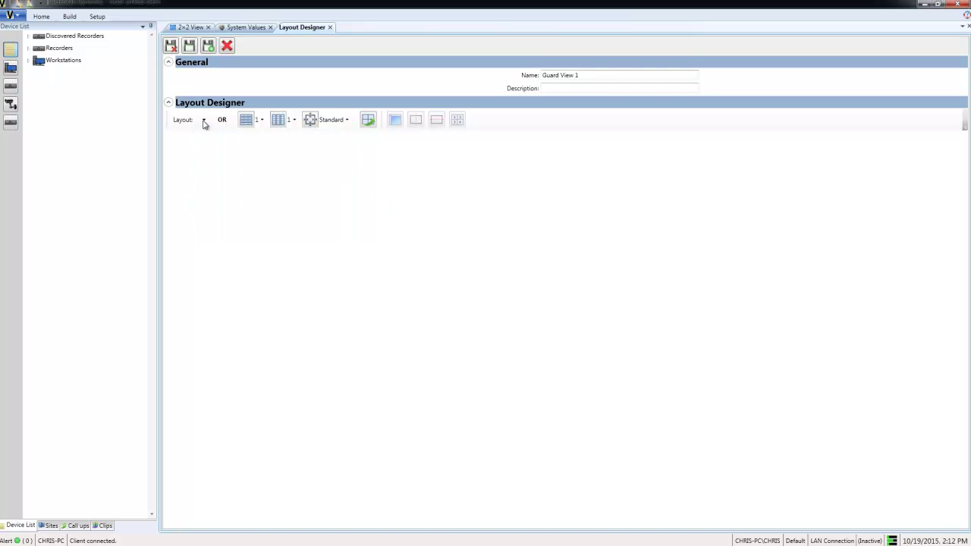
{"action": "left_click", "coordinate": [264, 121]}
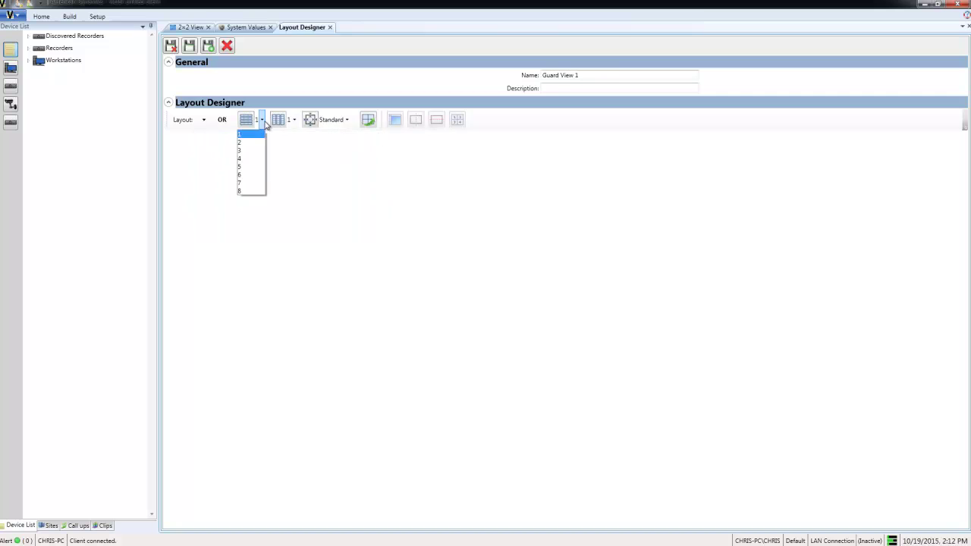
{"action": "left_click", "coordinate": [244, 166]}
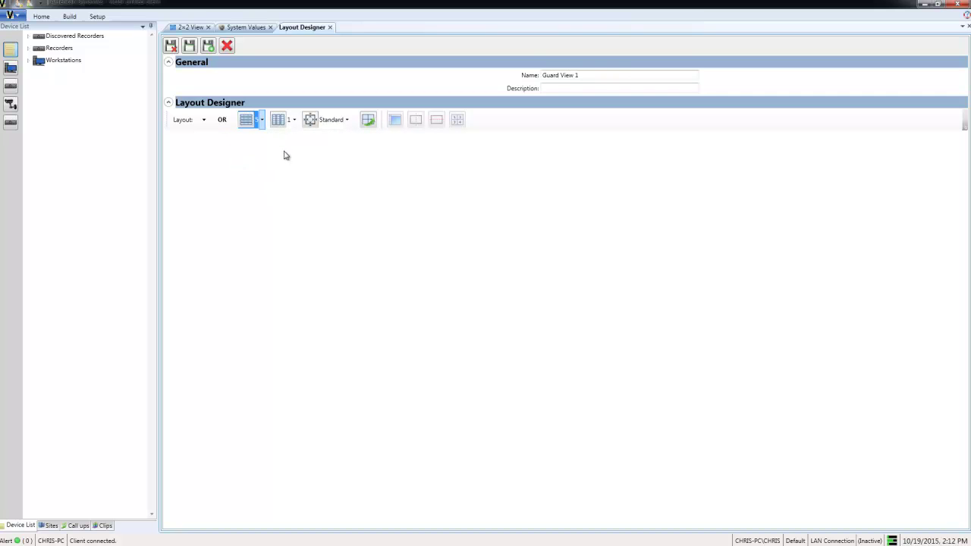
{"action": "left_click", "coordinate": [295, 121]}
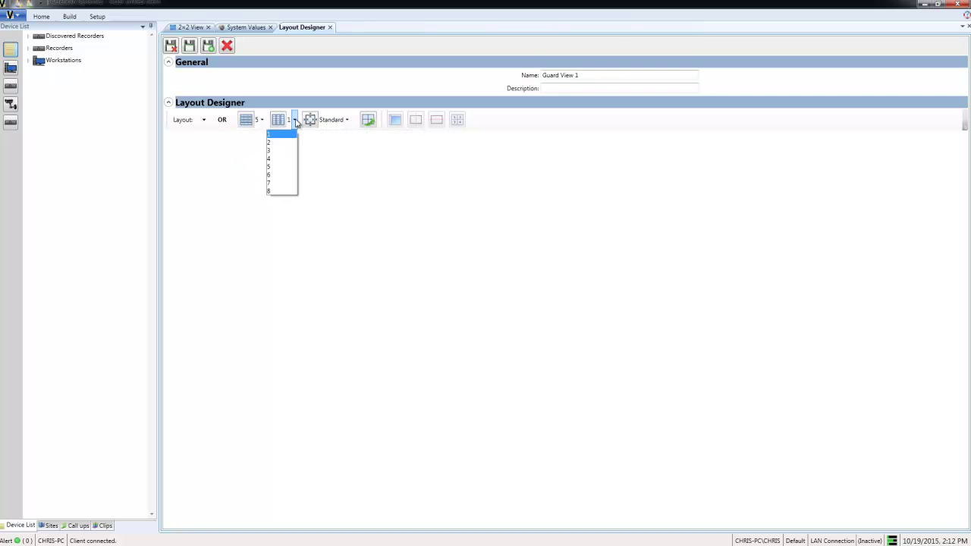
{"action": "left_click", "coordinate": [288, 152]}
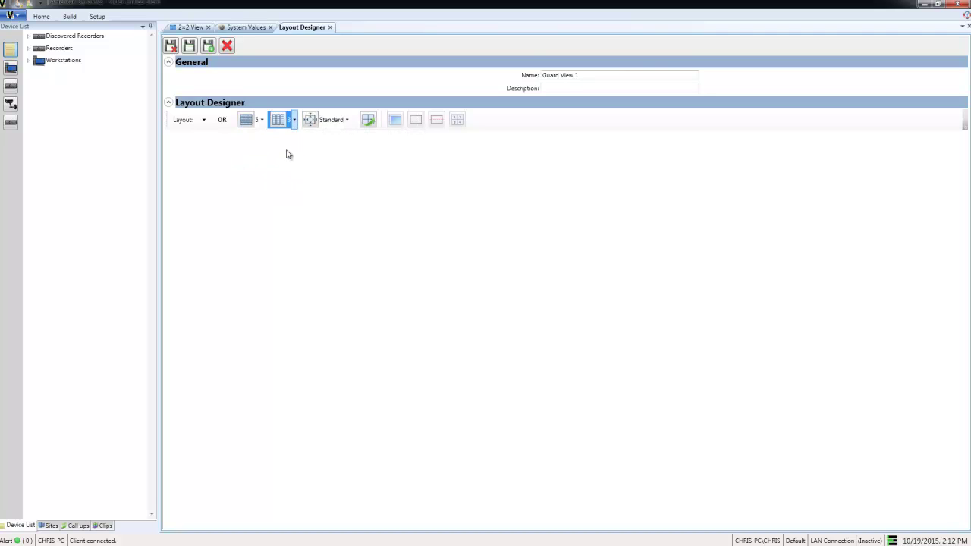
{"action": "left_click", "coordinate": [346, 121]}
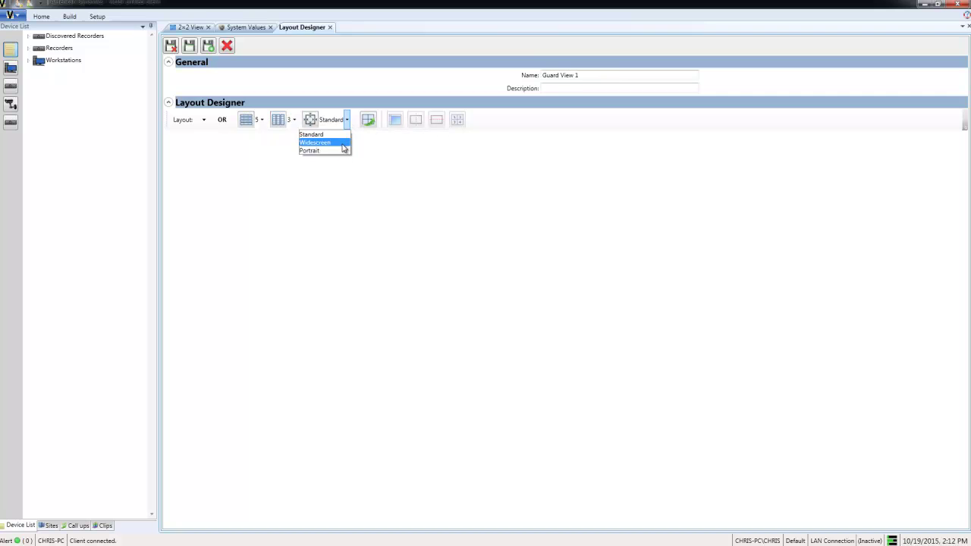
{"action": "left_click", "coordinate": [343, 143]}
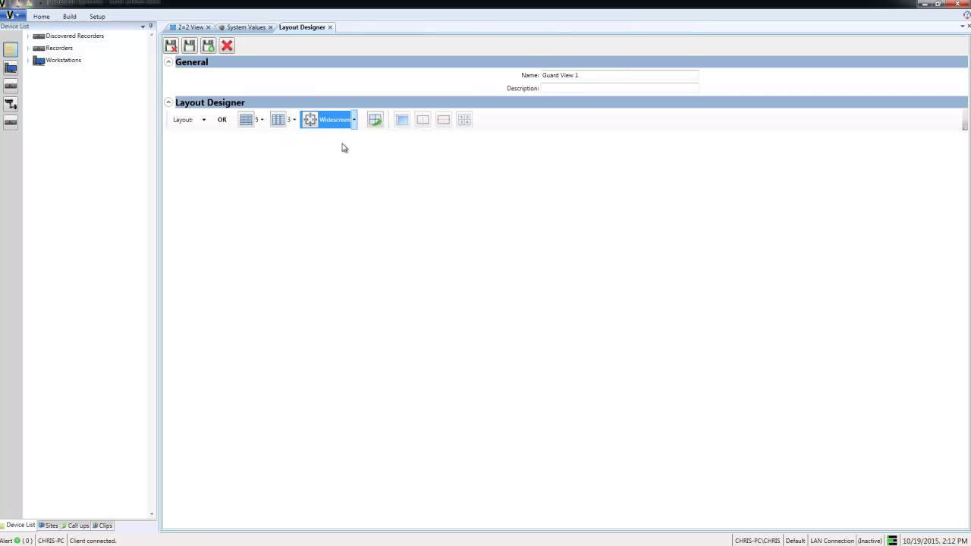
{"action": "left_click", "coordinate": [375, 120]}
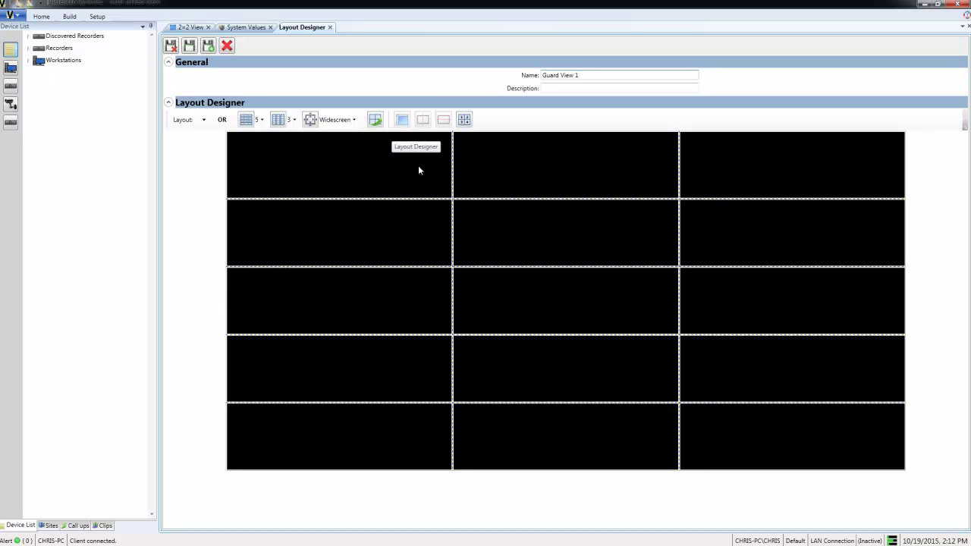
- Merge the two-by-two block of cells in the upper-left corner of the layout grid
{"action": "left_click_drag", "start_coordinate": [366, 167], "coordinate": [516, 227]}
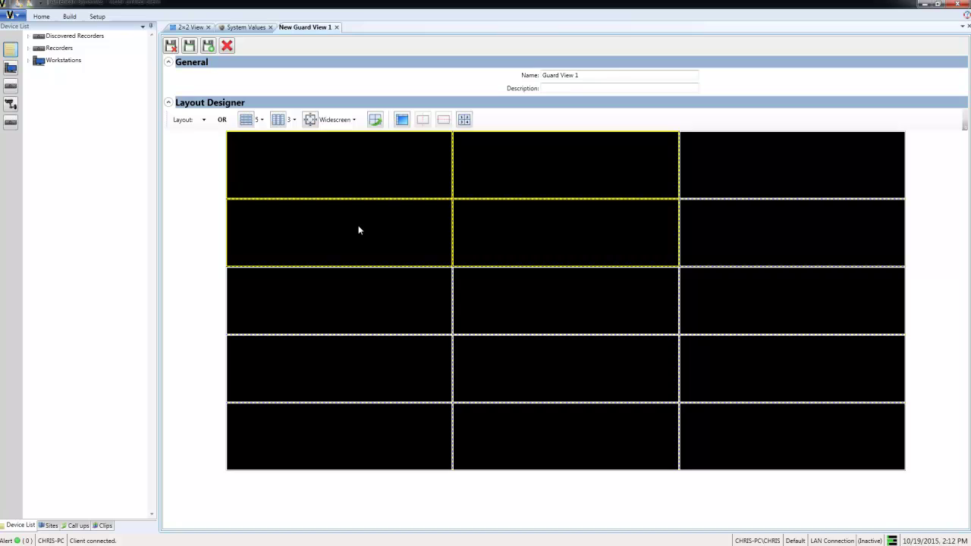
{"action": "left_click", "coordinate": [402, 119]}
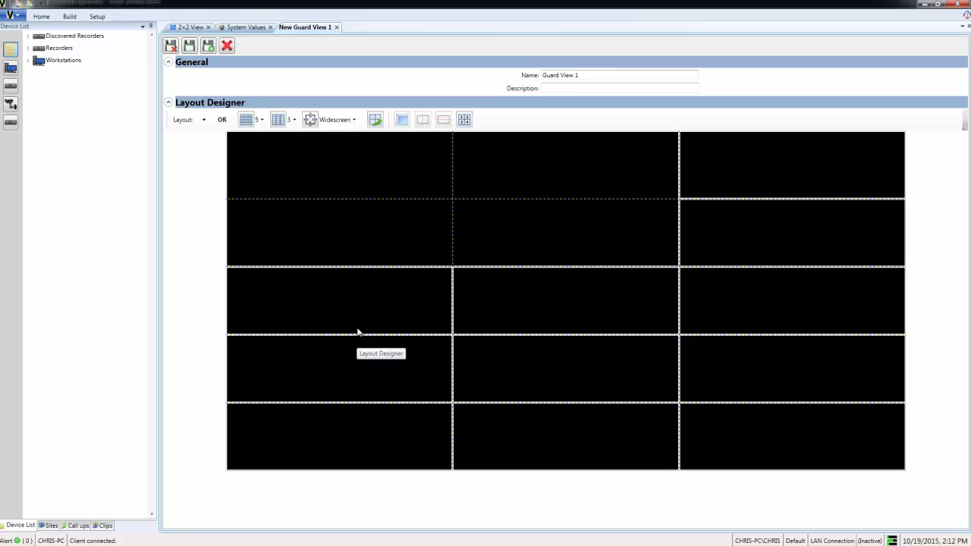
- Split the merged cell vertically, and split its left half horizontally
{"action": "left_click", "coordinate": [514, 231]}
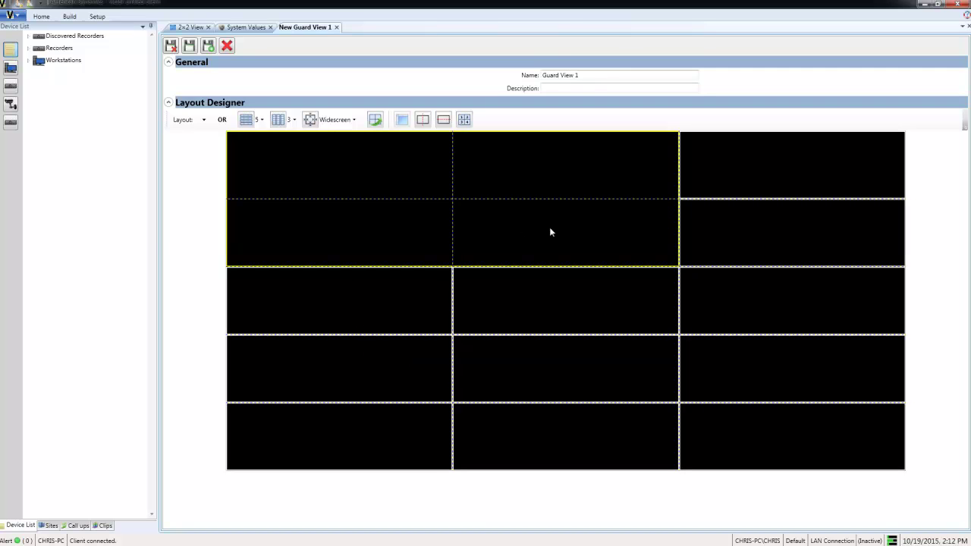
{"action": "left_click", "coordinate": [425, 121]}
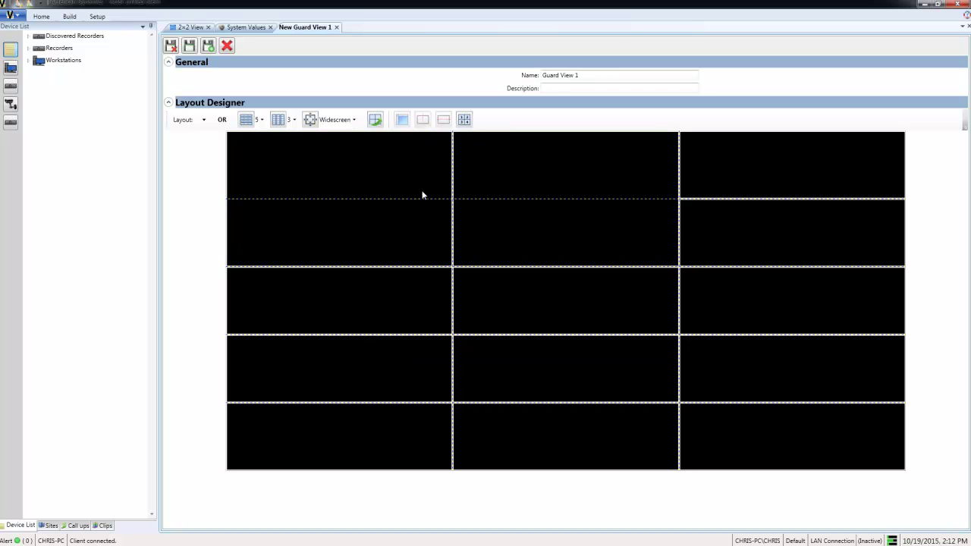
{"action": "left_click_drag", "start_coordinate": [422, 192], "coordinate": [488, 194]}
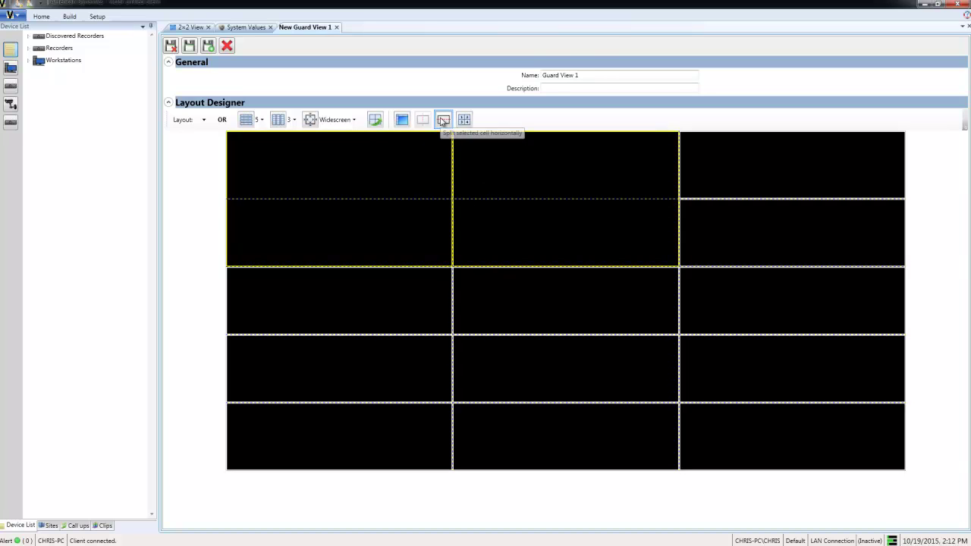
{"action": "left_click", "coordinate": [443, 119]}
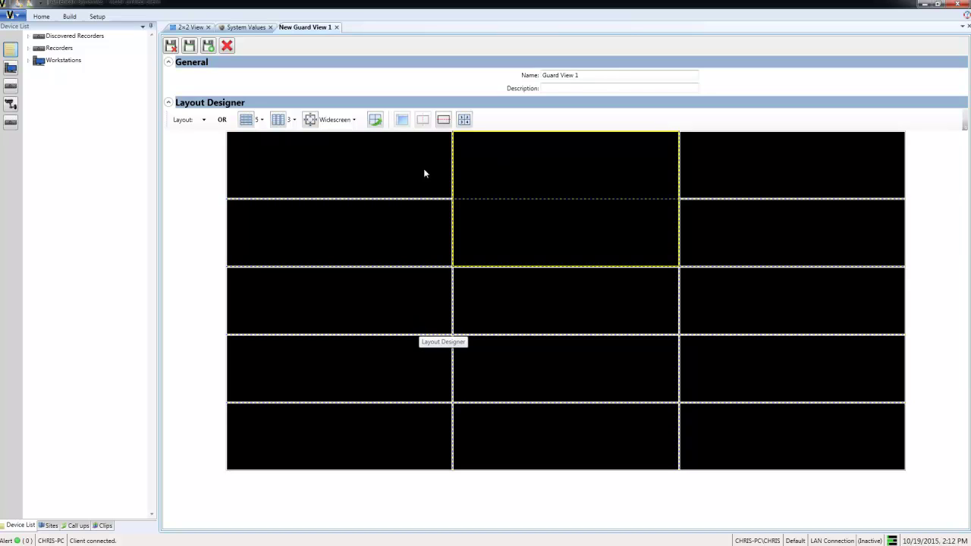
- Add the tyco_sp_hz_blue_rgb image to the grid's upper-left cell
{"action": "left_click", "coordinate": [341, 161]}
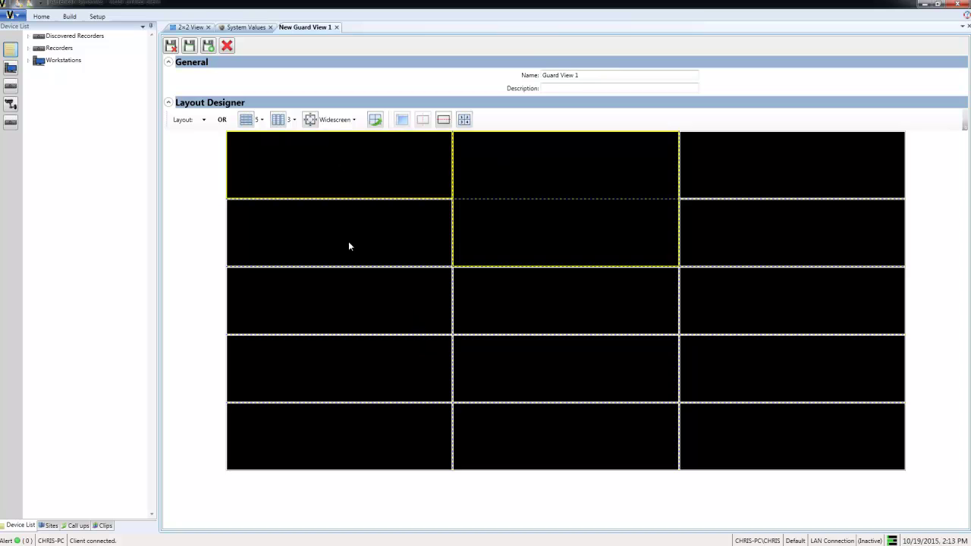
{"action": "right_click", "coordinate": [348, 163]}
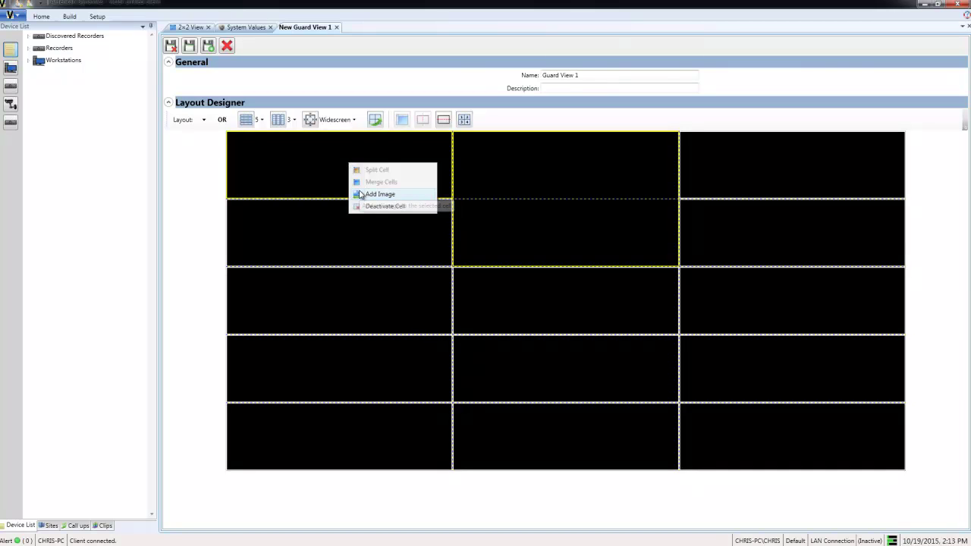
{"action": "left_click", "coordinate": [360, 195]}
{"action": "left_click", "coordinate": [294, 138]}
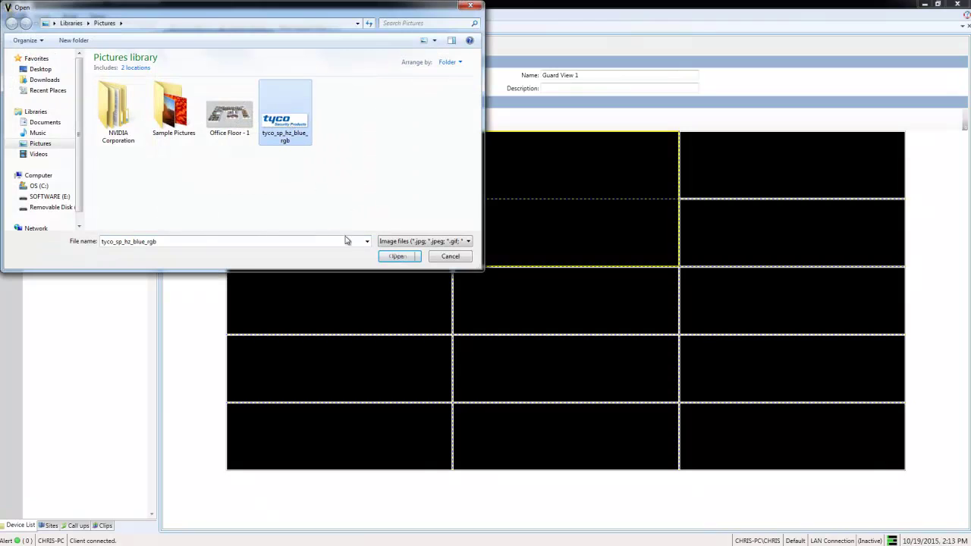
{"action": "left_click", "coordinate": [410, 257]}
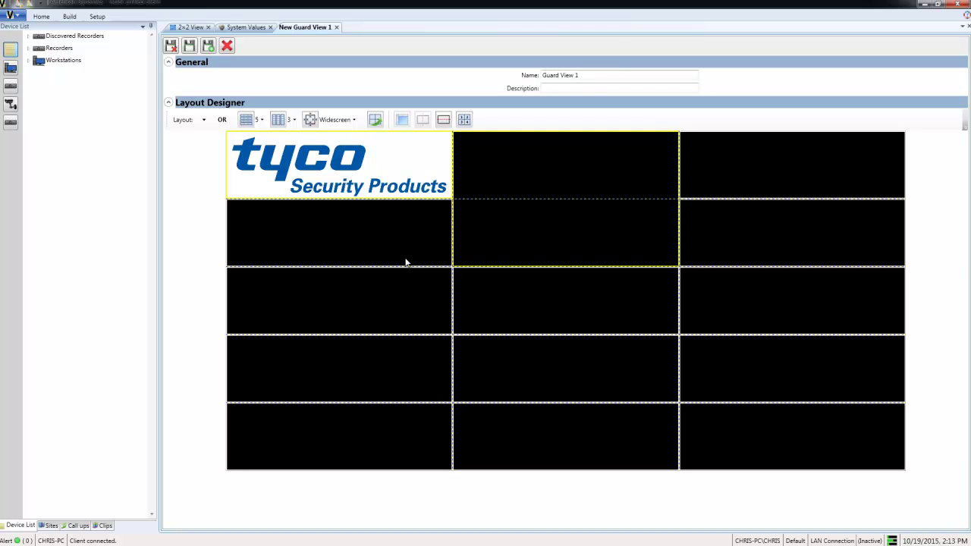
- Turn on cell numbering, pick cells 8 and 9 in the order view, and save and close the layout
{"action": "left_click", "coordinate": [464, 121]}
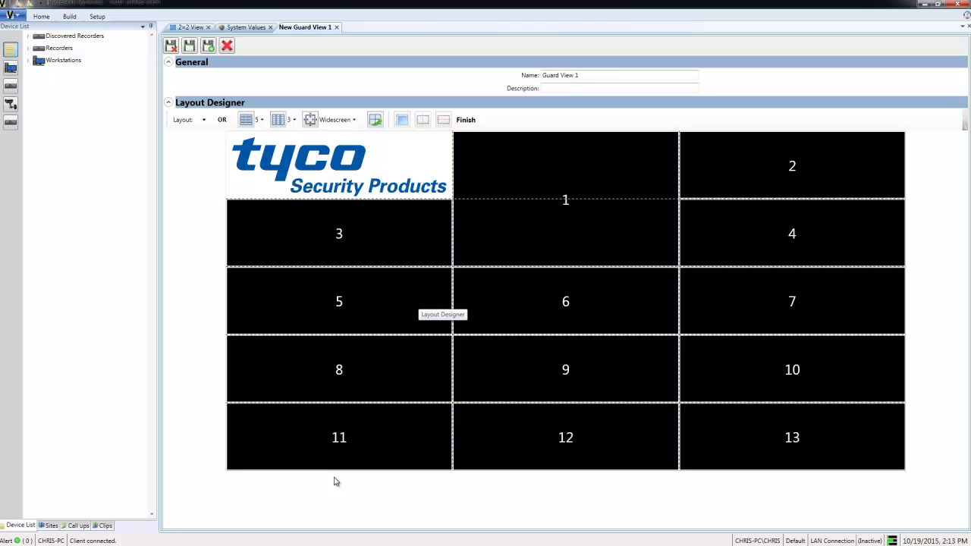
{"action": "left_click", "coordinate": [381, 359]}
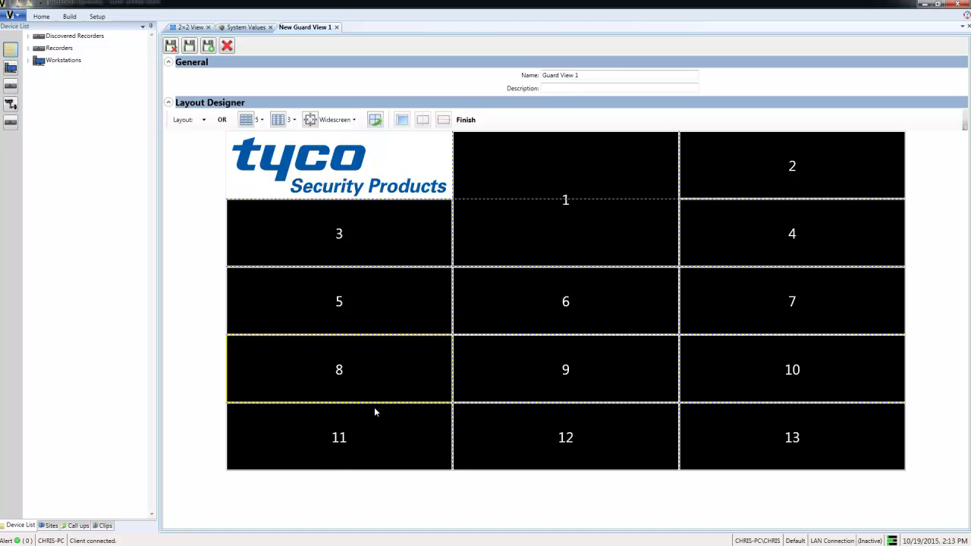
{"action": "left_click", "coordinate": [586, 377]}
{"action": "left_click", "coordinate": [172, 47]}
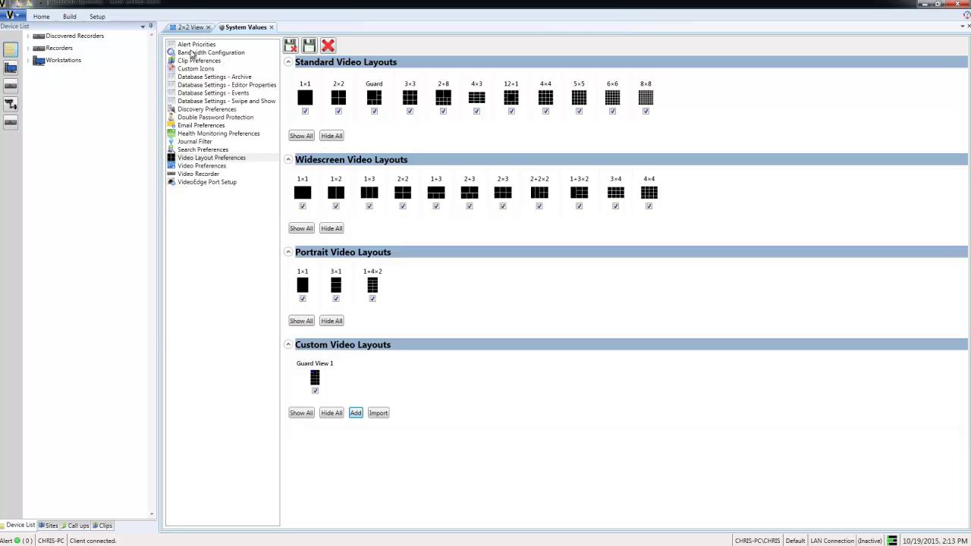
- Apply the custom Guard View 1 layout to the open 2x2 video view
{"action": "left_click", "coordinate": [187, 28]}
{"action": "left_click", "coordinate": [200, 47]}
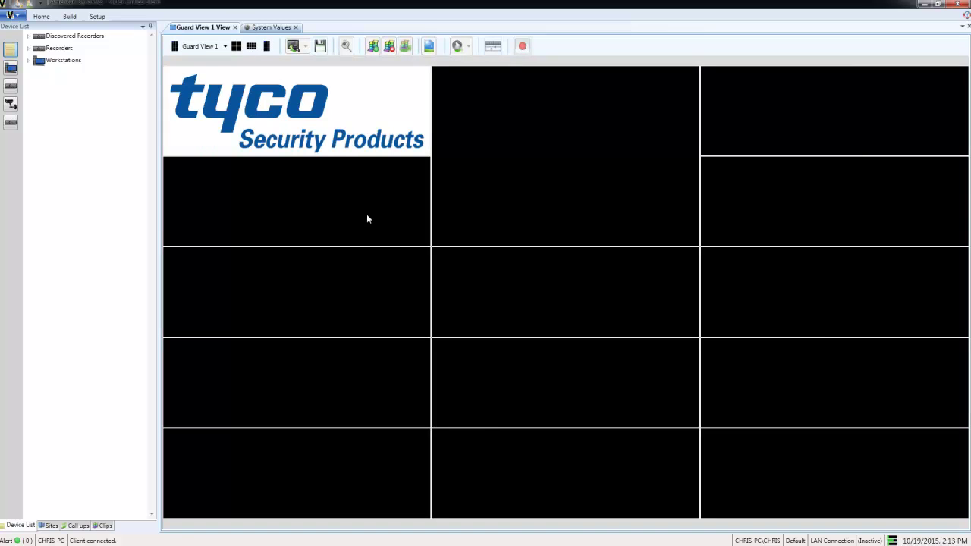
- Export the custom Guard View 1 layout to the Desktop under the file name Guard View 1
{"action": "left_click", "coordinate": [270, 27]}
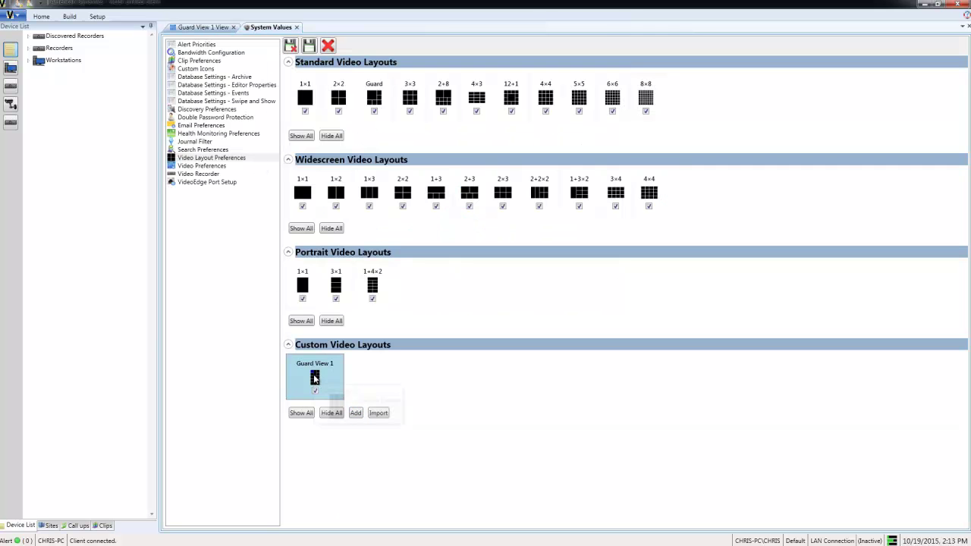
{"action": "right_click", "coordinate": [314, 378]}
{"action": "left_click", "coordinate": [339, 394]}
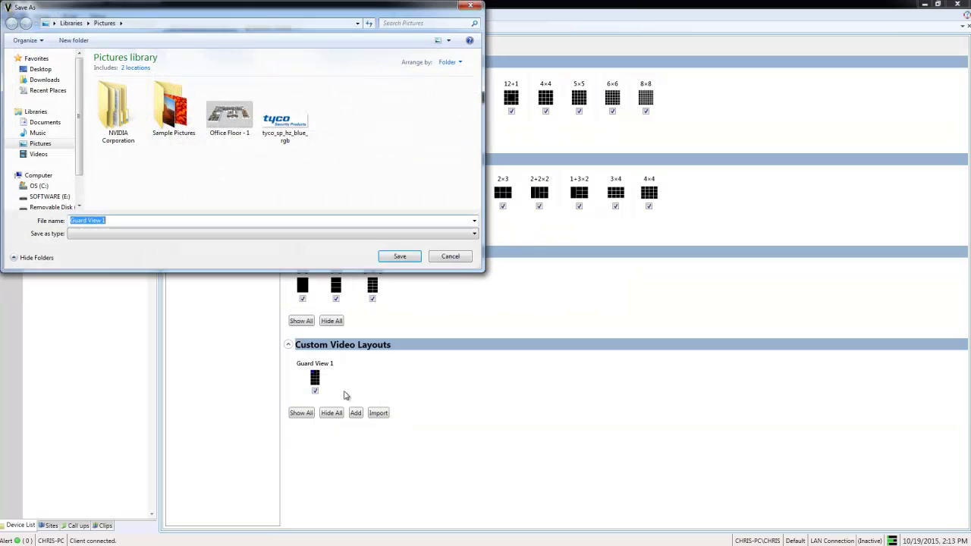
{"action": "left_click", "coordinate": [59, 72]}
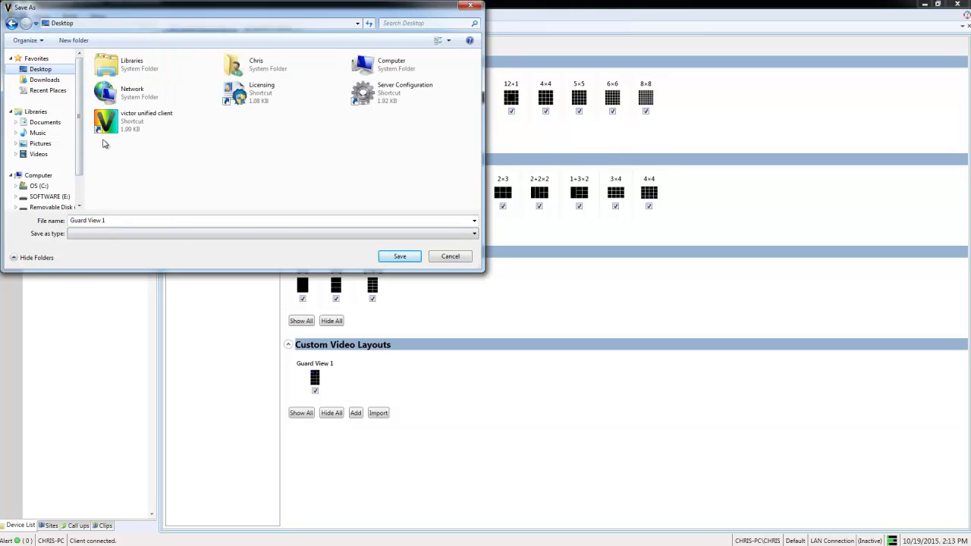
{"action": "left_click", "coordinate": [400, 257]}
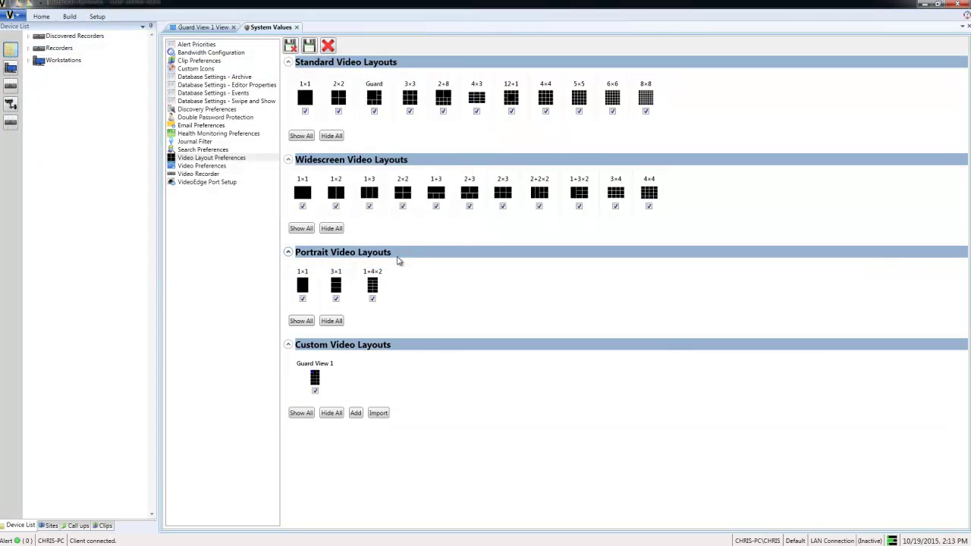